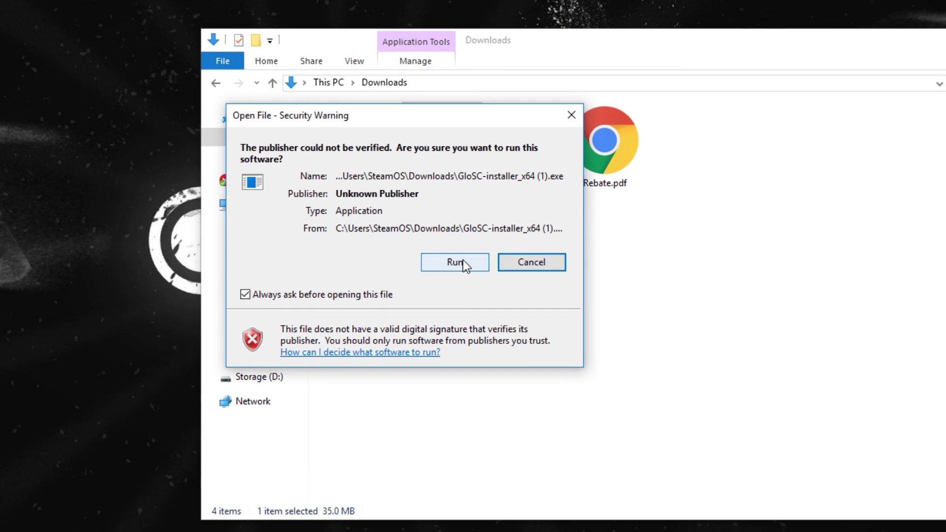
Step: Run the GloSC installer from Downloads, accept the licence agreement and install GloSC
click(288, 252)
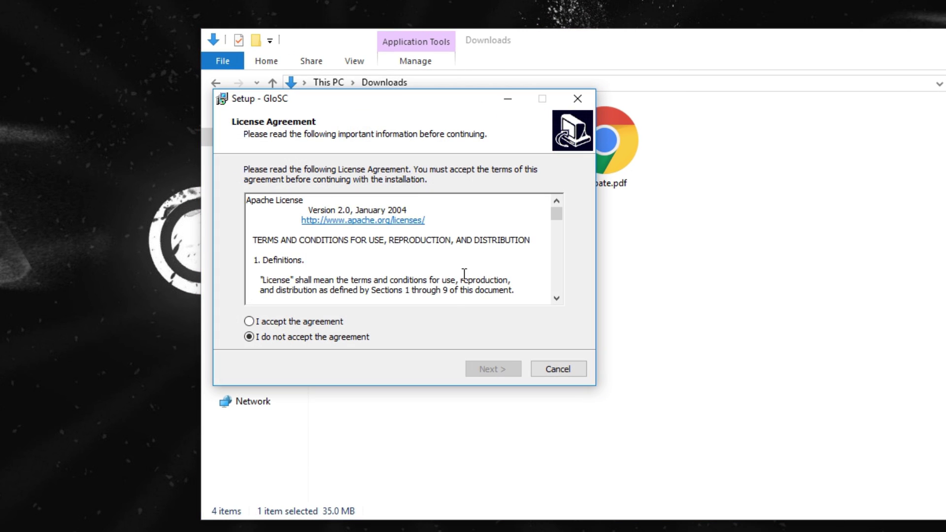
click(343, 322)
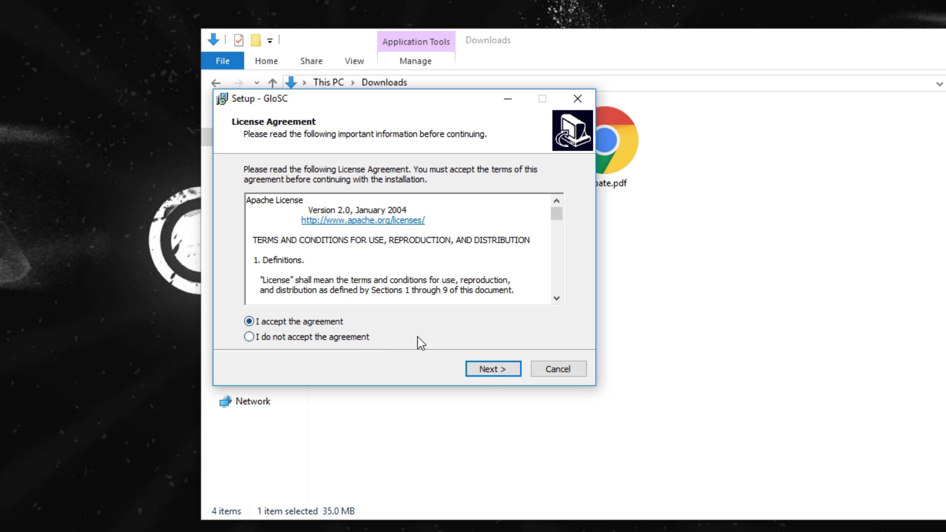
click(485, 374)
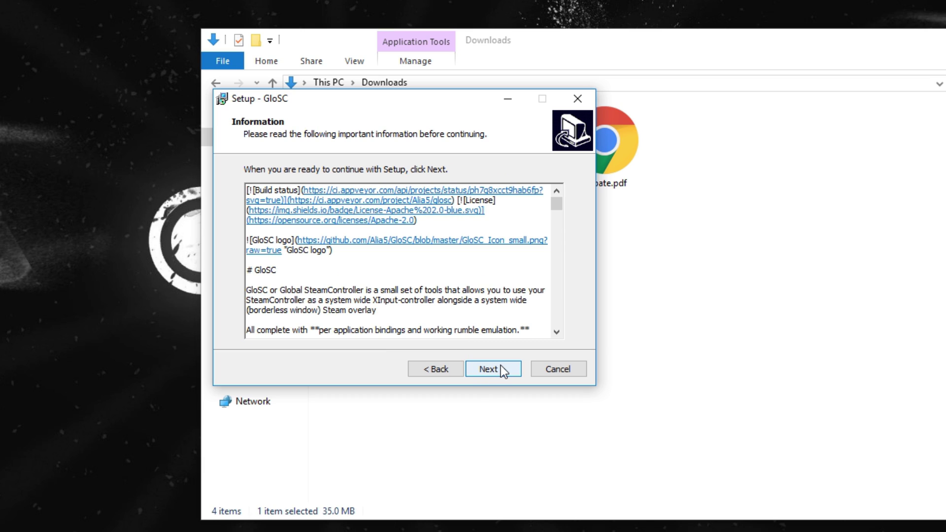
click(500, 365)
click(500, 366)
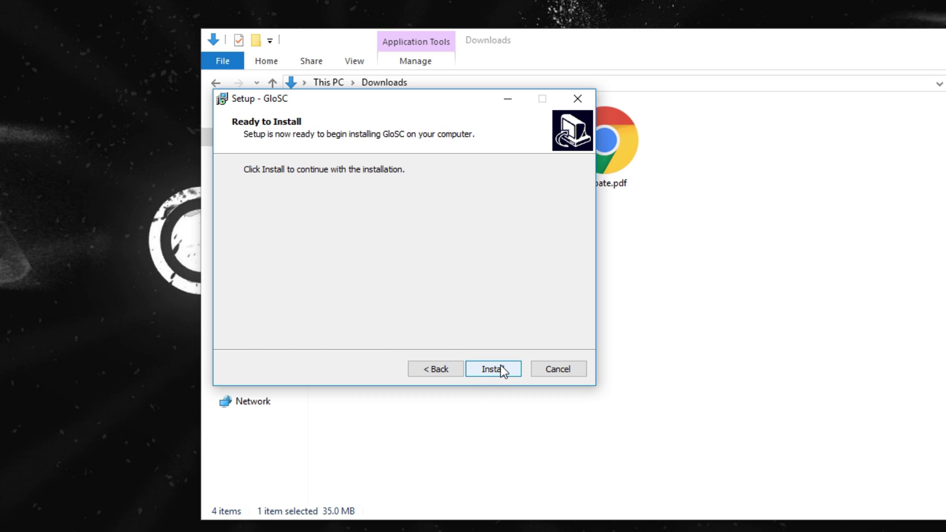
click(501, 366)
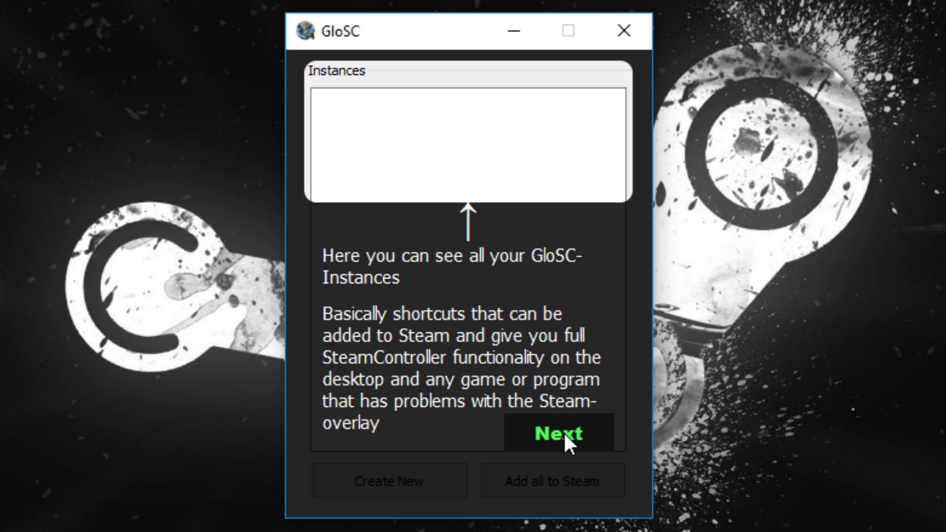
Step: Step through GloSC's tour of config and path options to the close-shortcut option, then finish it
click(564, 431)
click(393, 489)
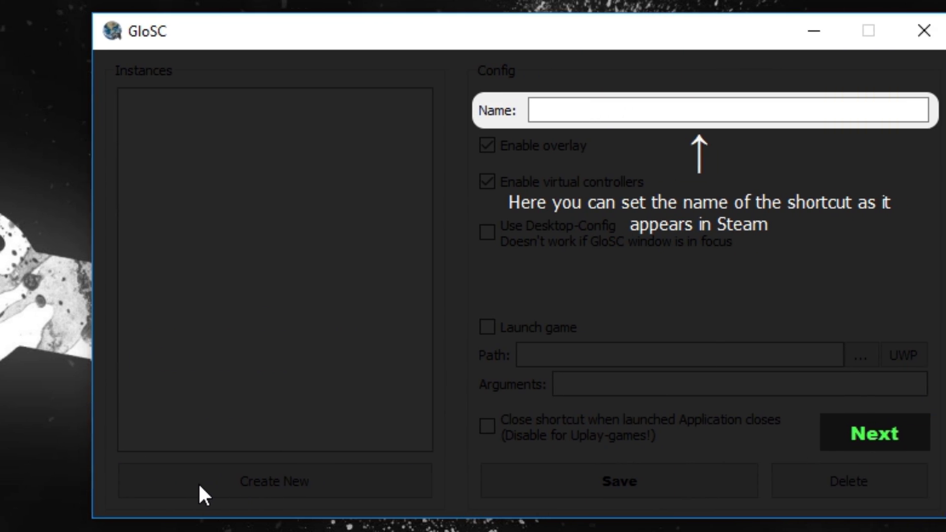
click(820, 434)
click(820, 434)
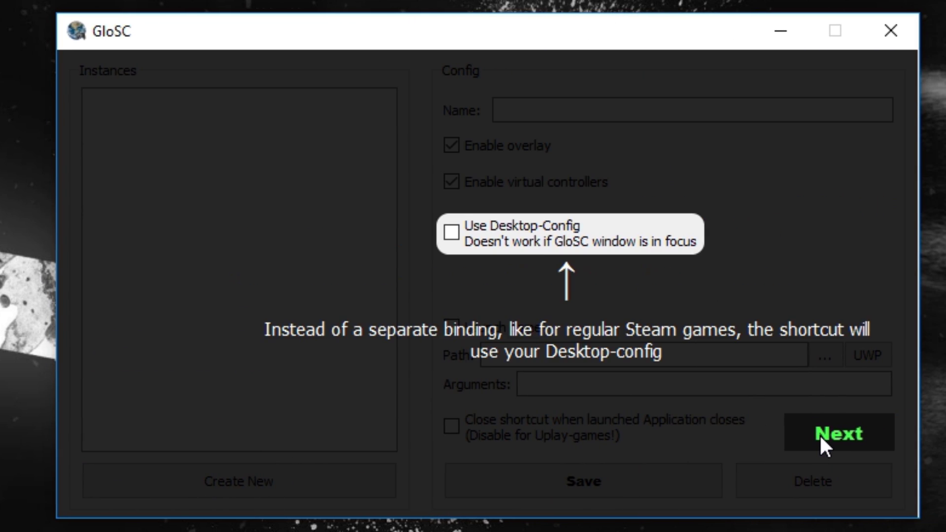
click(820, 434)
click(820, 433)
click(820, 434)
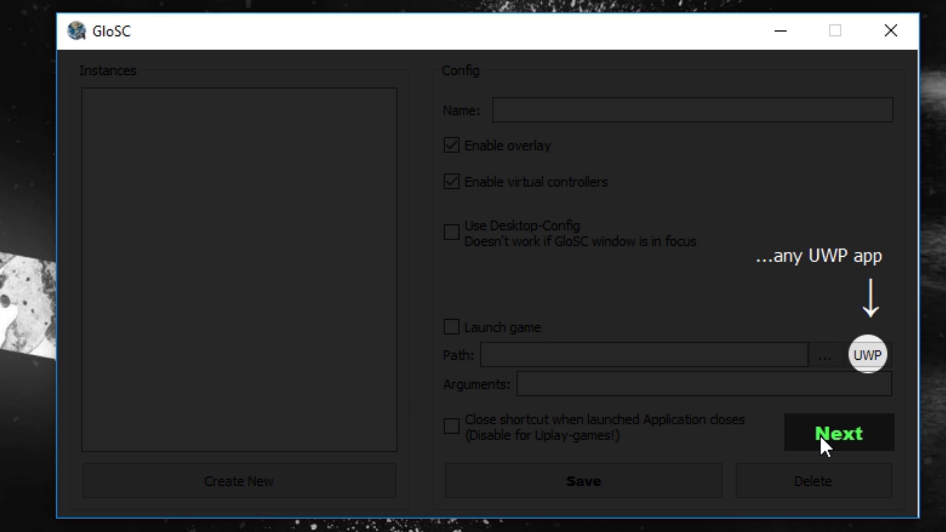
click(820, 434)
click(819, 435)
click(820, 434)
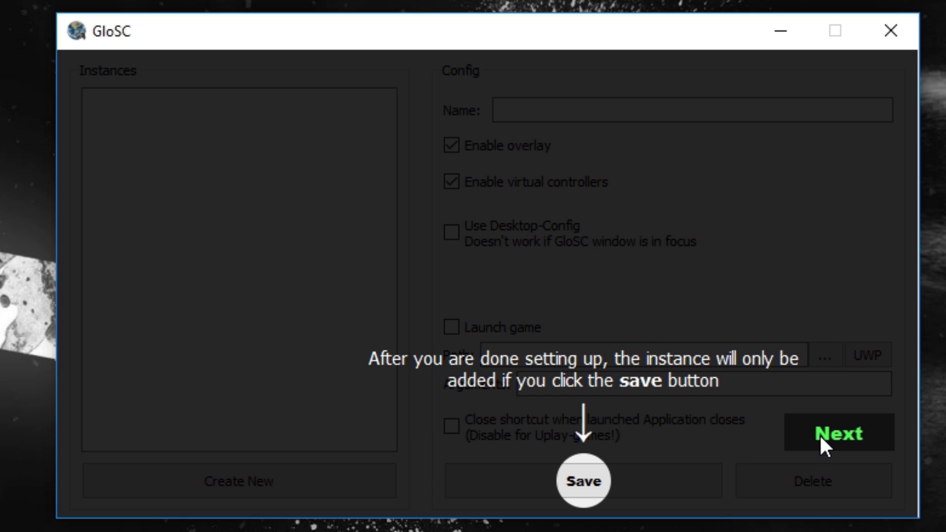
click(820, 434)
click(588, 113)
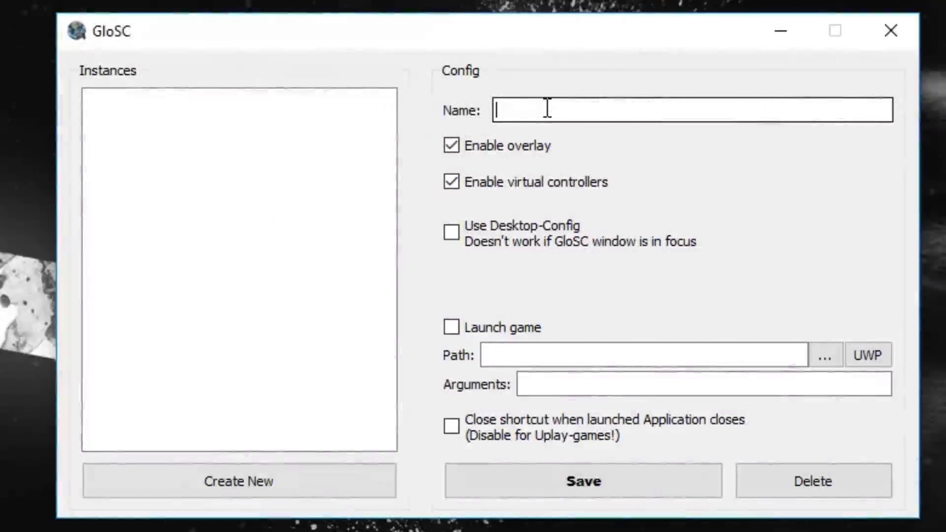
Step: Name the new instance 'Hydro Thunder Hurricane'
text(Hydro Thu)
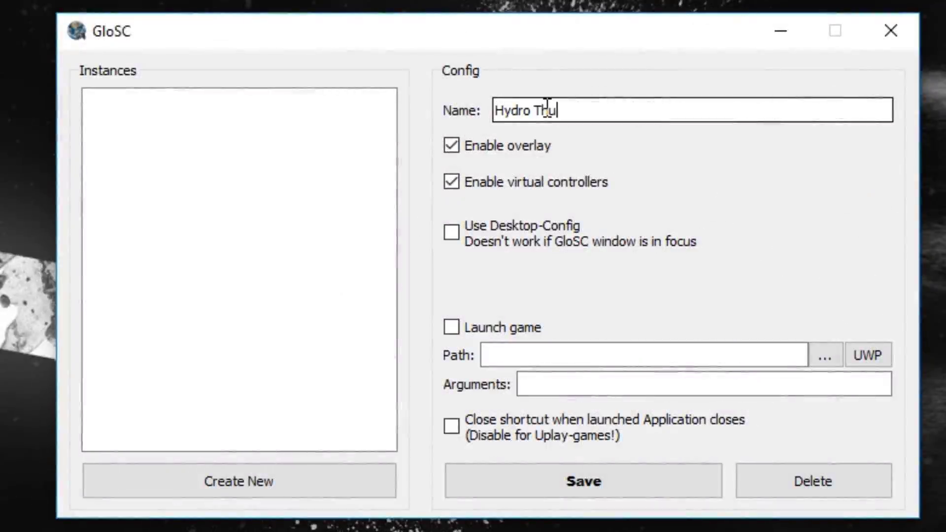
text(nder HJu)
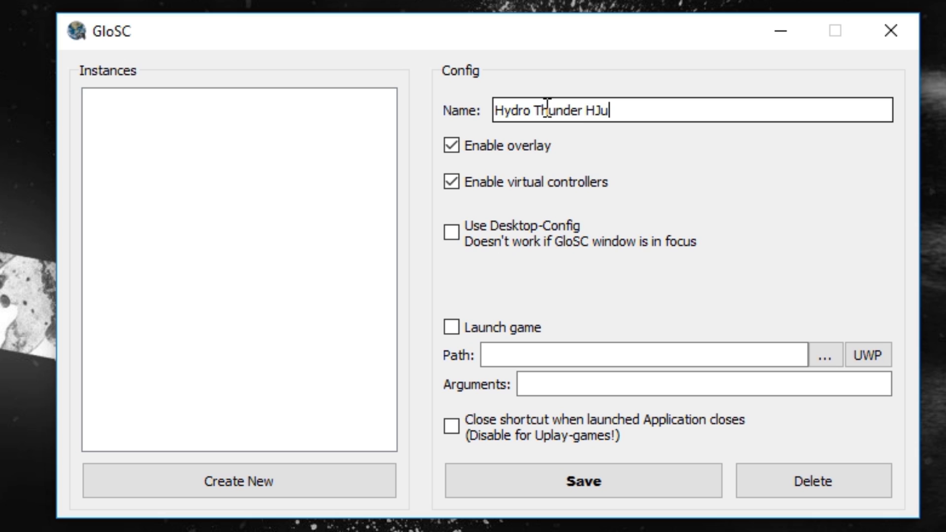
key(BackSpace)
key(BackSpace)
text(urricane)
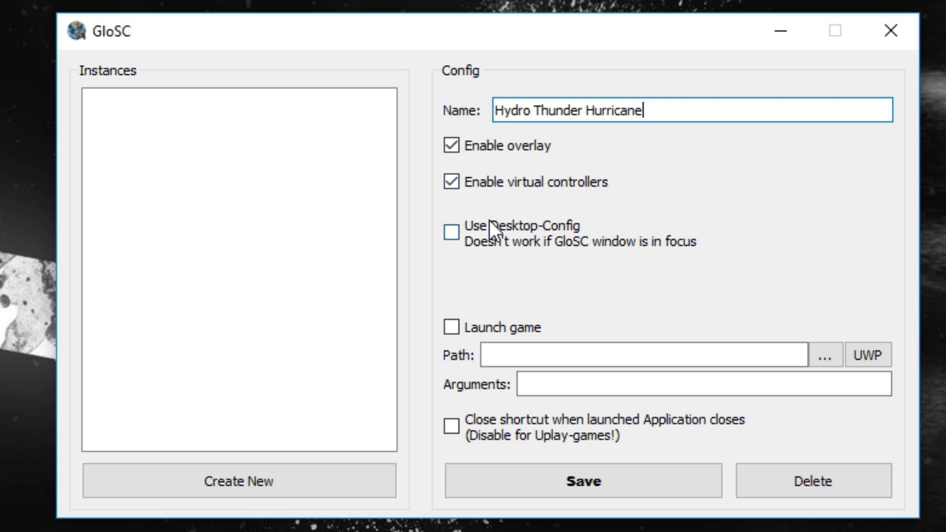
Step: Make it launch the Hydro Thunder Hurricane UWP app and close when the game exits
click(478, 326)
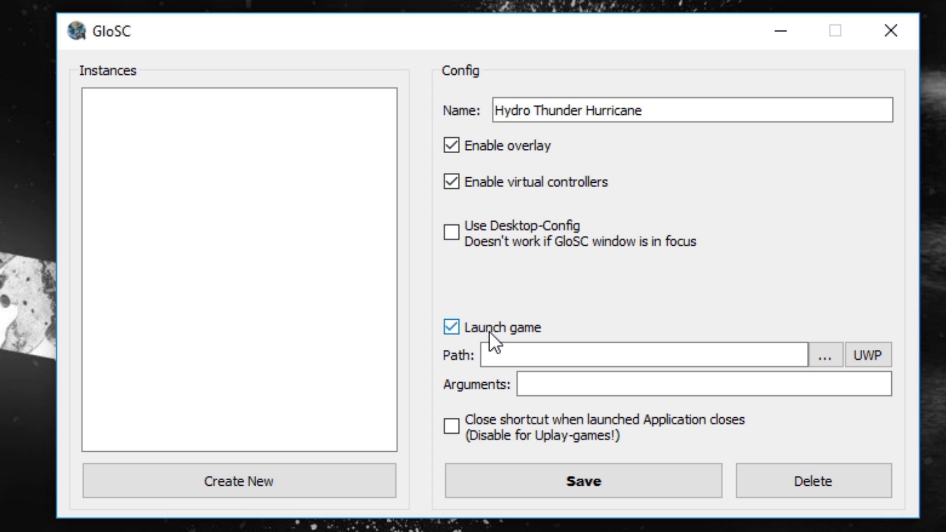
click(867, 358)
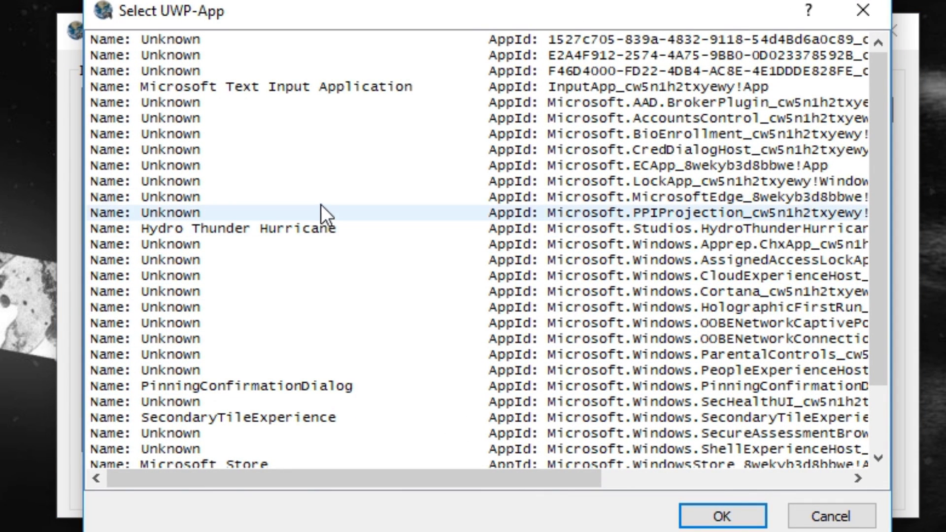
click(280, 242)
click(280, 228)
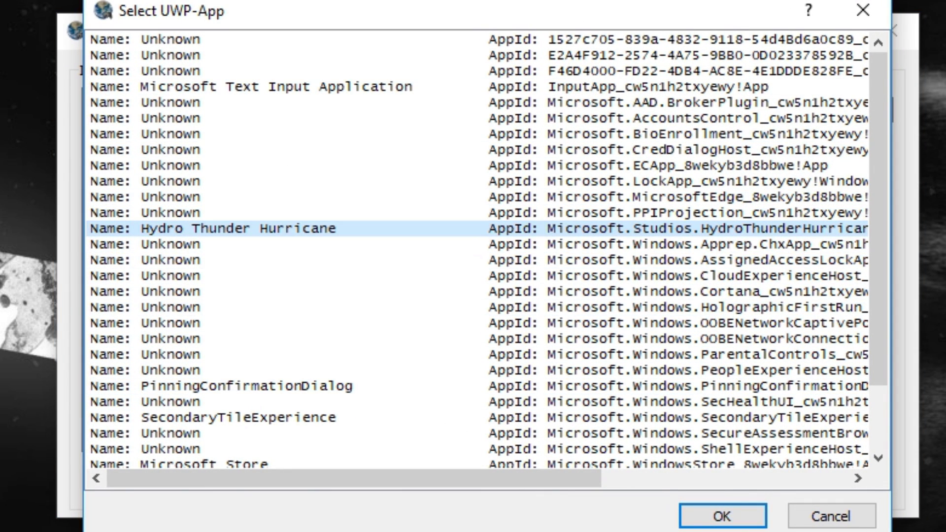
click(722, 515)
click(487, 423)
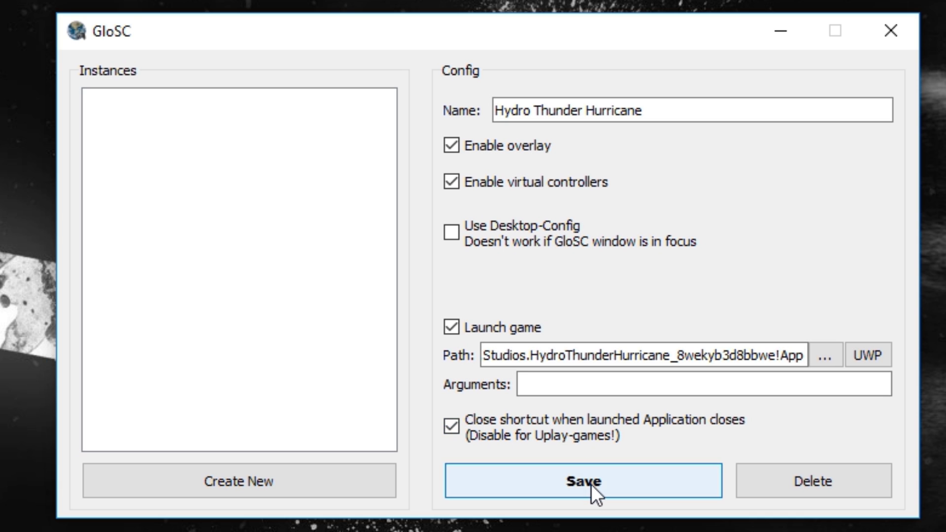
Step: Save the Hydro Thunder Hurricane instance, add all instances to Steam, and confirm the Steam restart
click(591, 484)
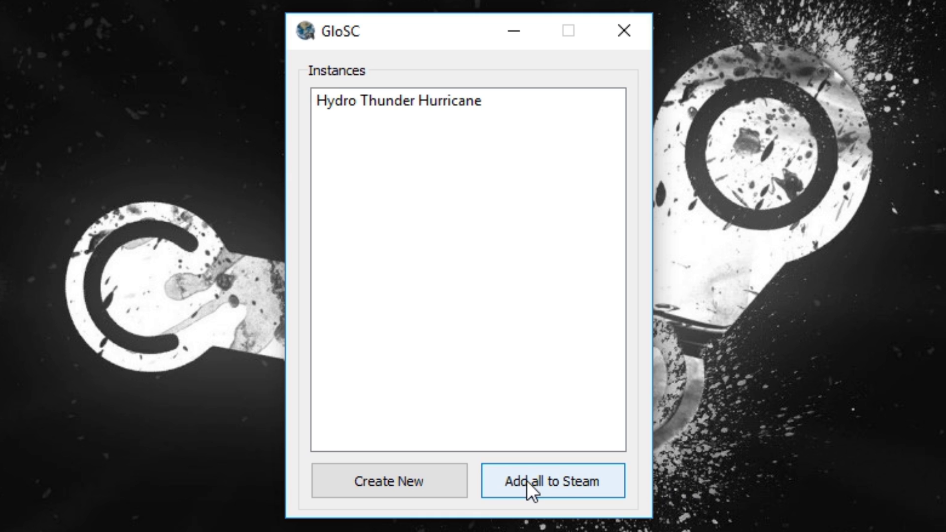
click(487, 481)
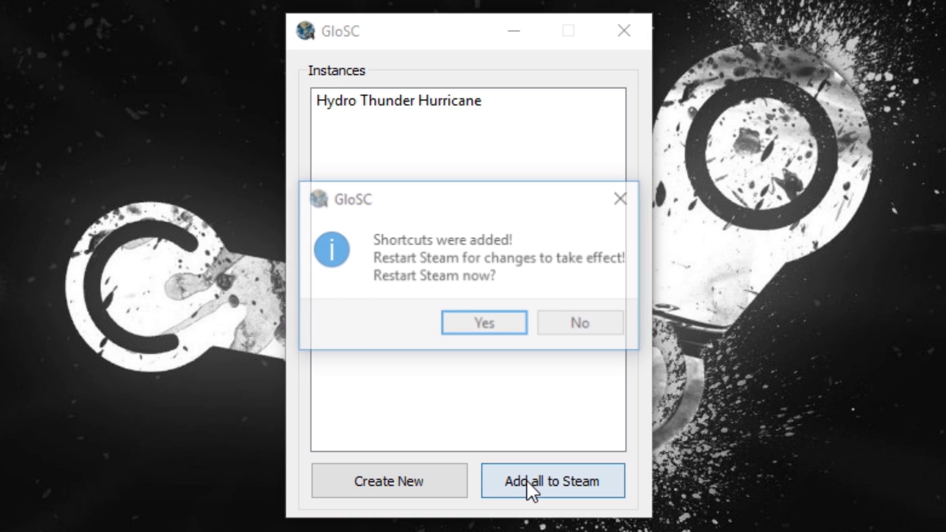
click(494, 324)
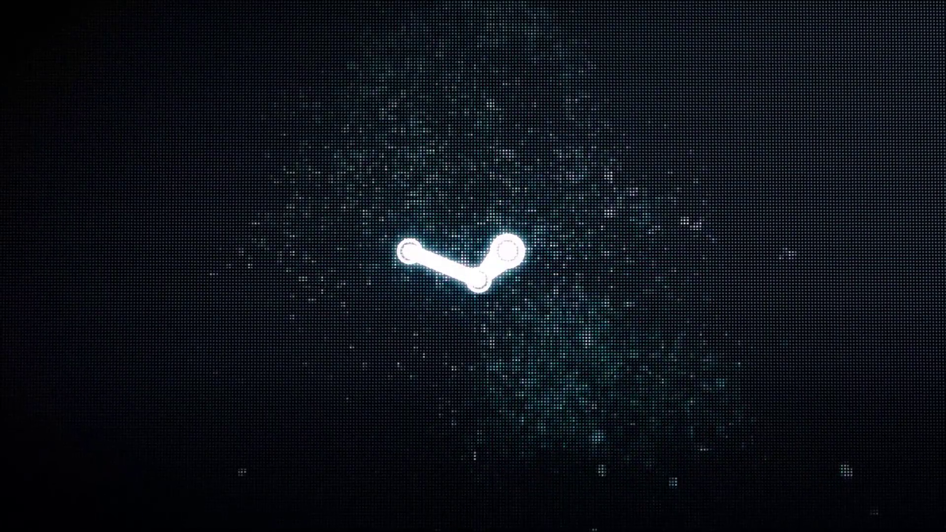
Step: In Big Picture, go to Library's installed games and open the Hydro Thunder Hurricane page for play
key(Return)
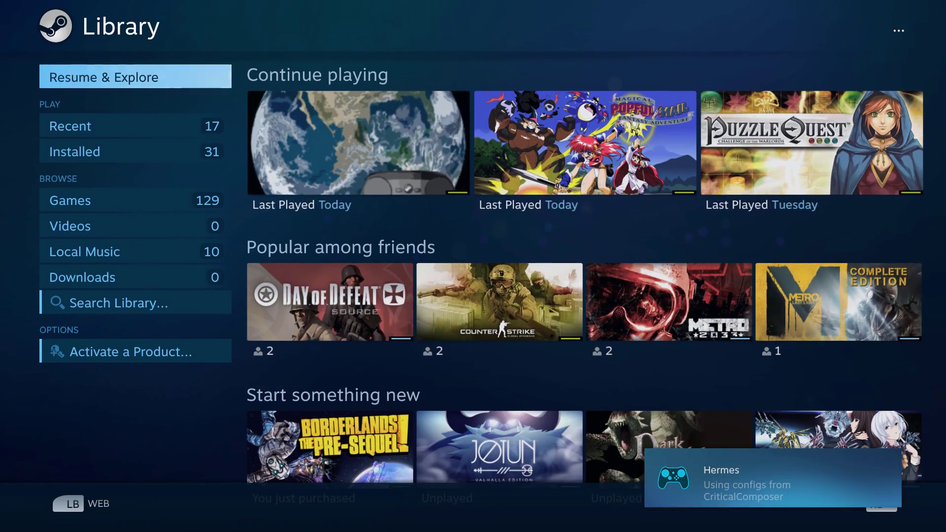
key(Down)
key(Down)
key(Right)
key(Down)
key(Down)
key(Down)
key(Down)
key(Right)
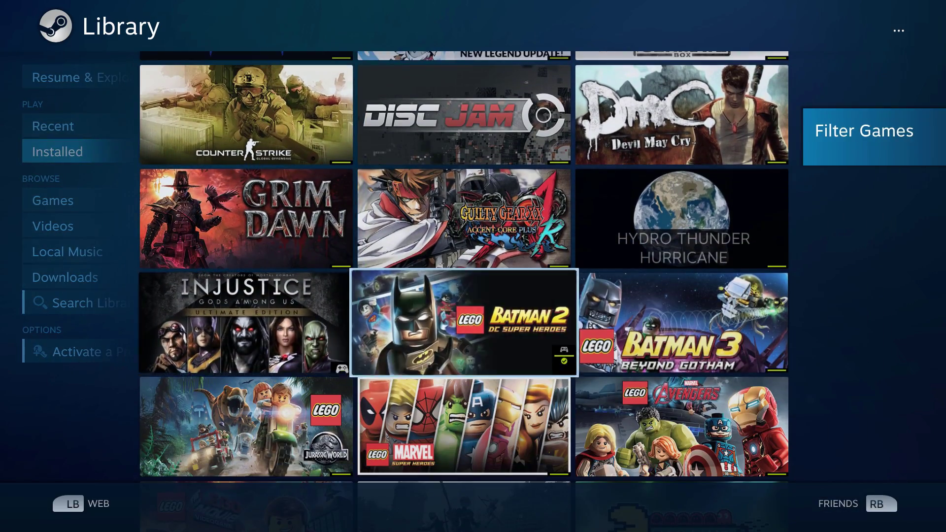
key(Up)
key(Right)
key(Return)
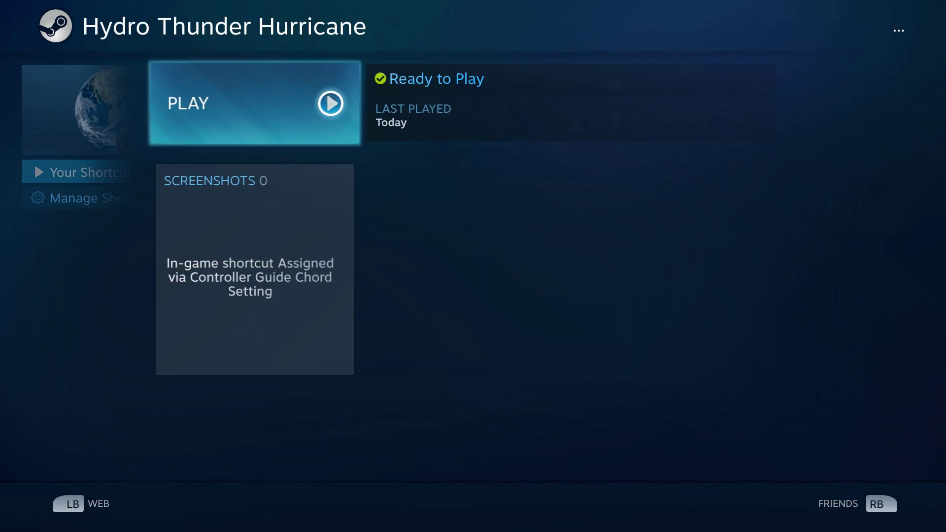
key(Right)
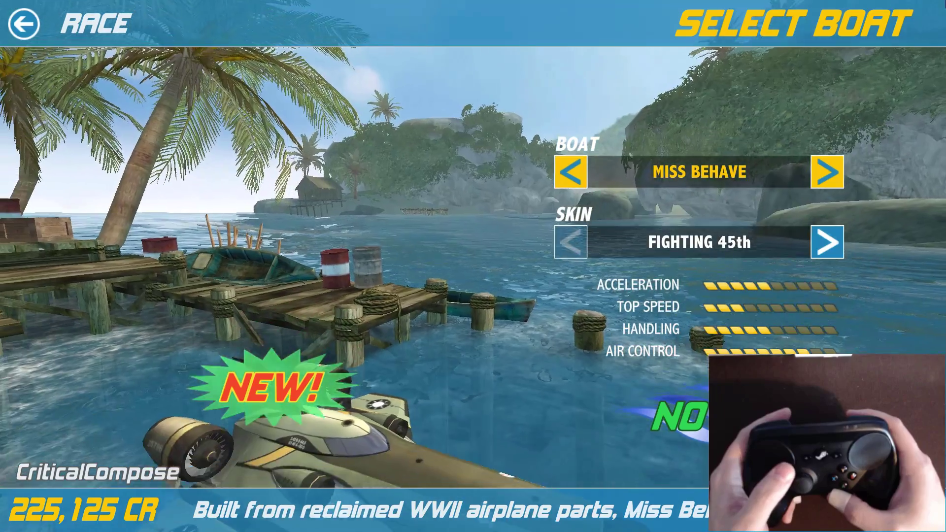
Step: Cycle the boats to Thresher X and start the Thunder Bowl race
key(Right)
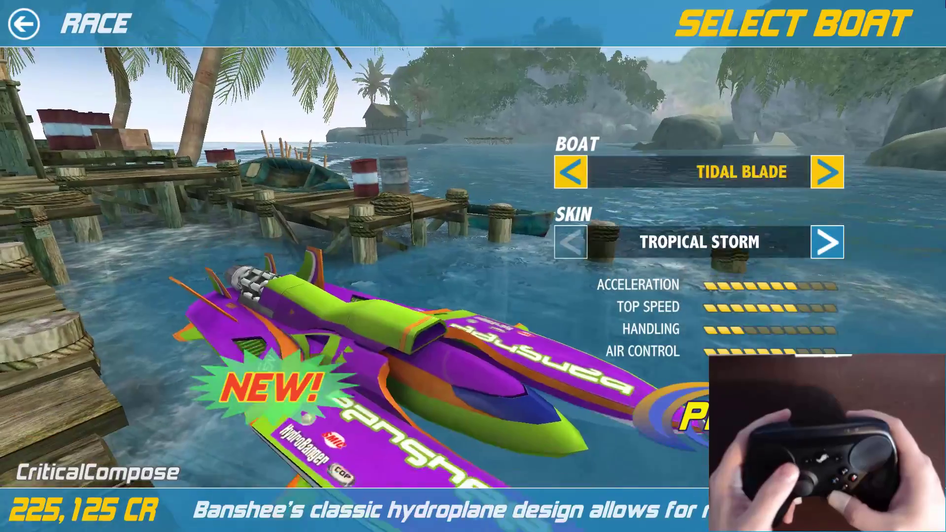
key(Right)
key(Right)
key(Right)
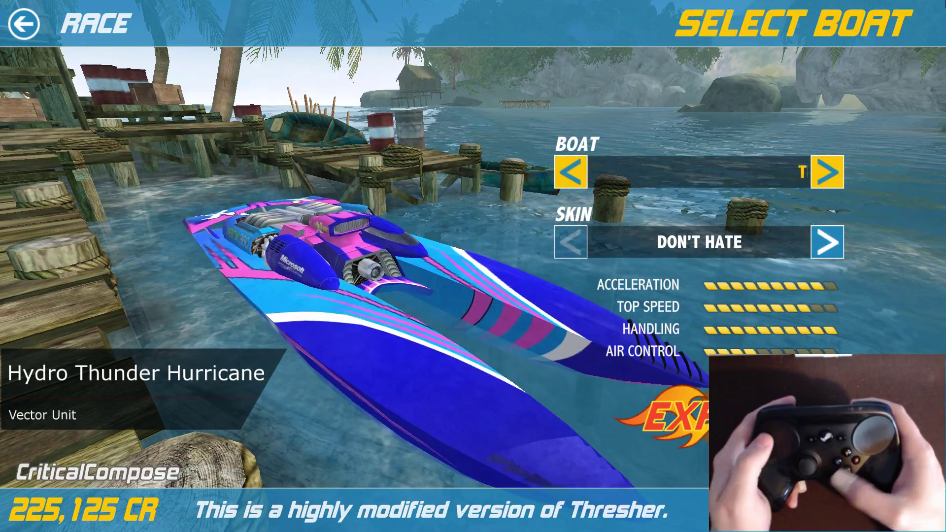
key(Return)
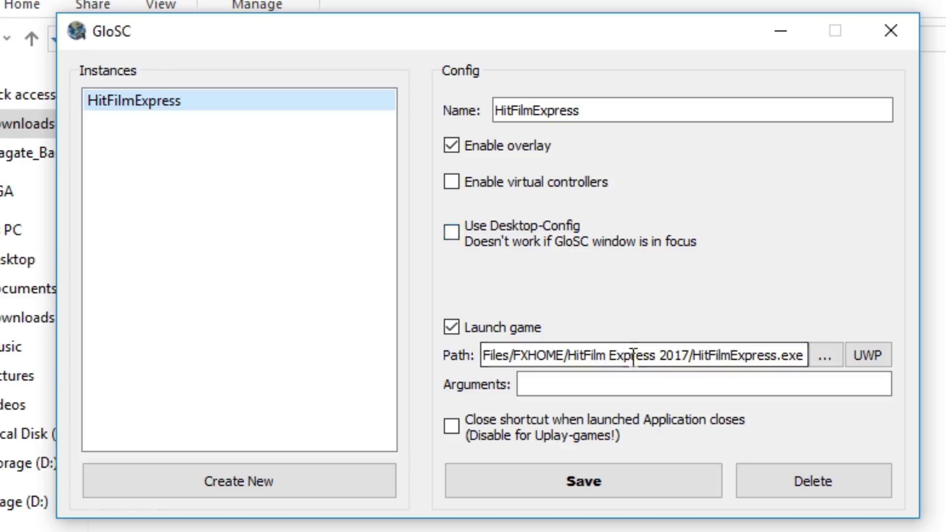
Step: Save the HitFilmExpress instance, set Menu Activation Style to Always, and back out to HitFilm
click(643, 475)
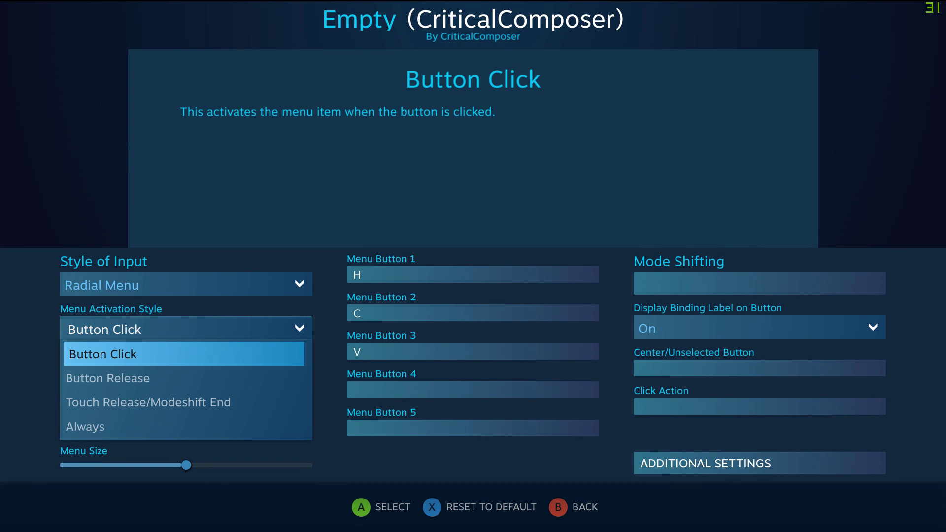
key(Down)
key(Down)
key(Down)
key(Return)
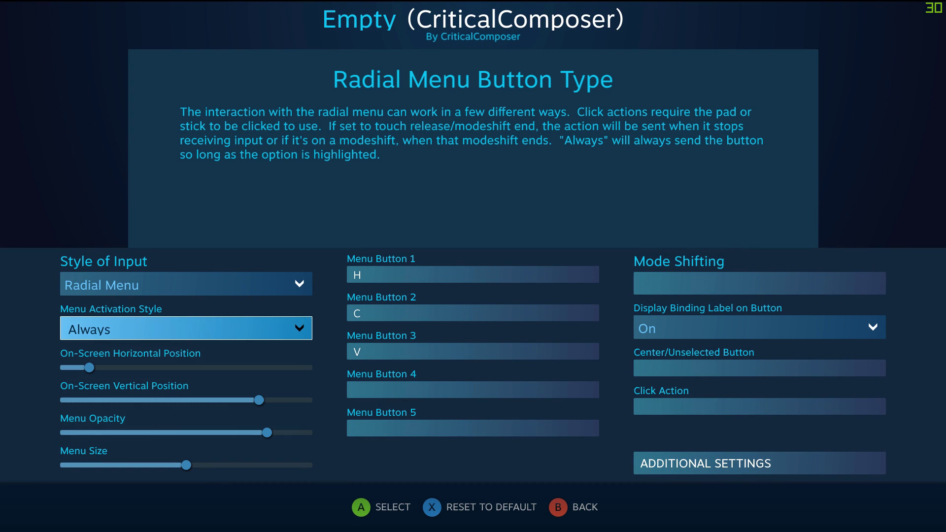
key(Return)
key(Up)
key(Up)
key(Up)
key(Return)
key(Escape)
key(Escape)
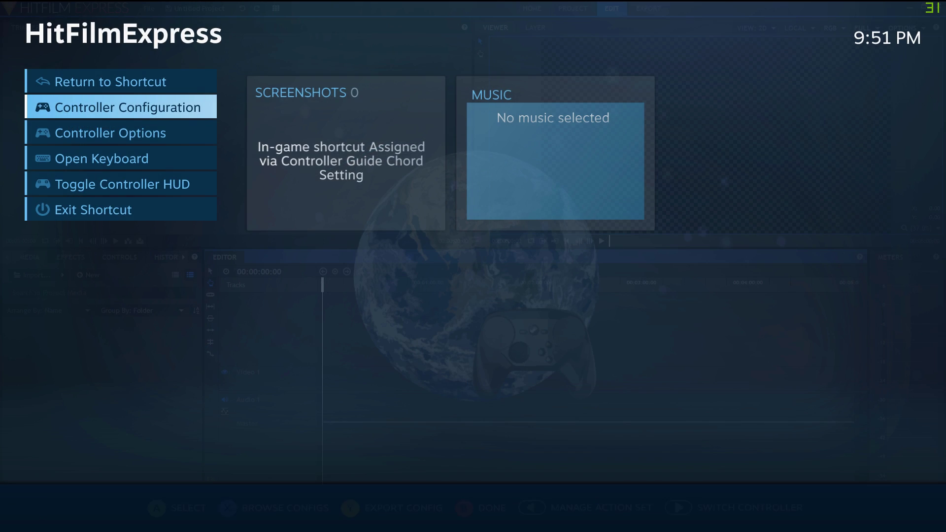
key(Escape)
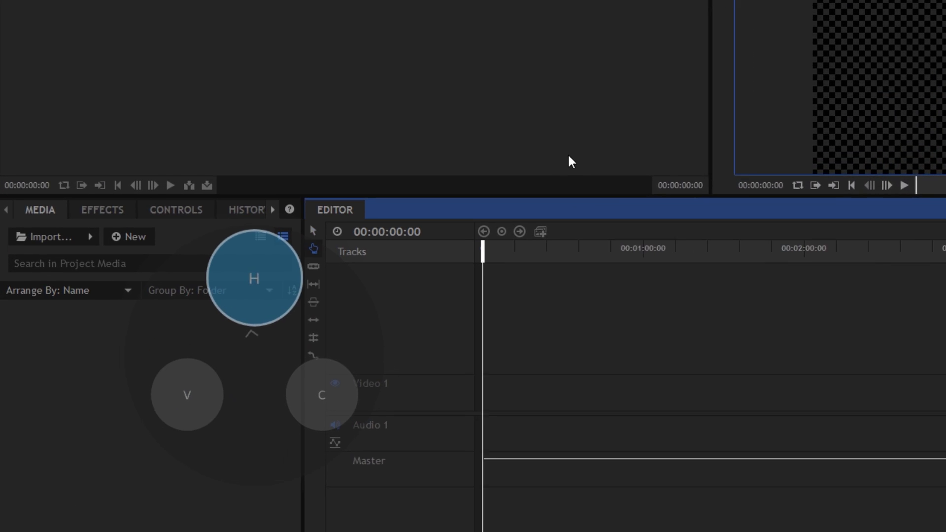
Step: Switch HitFilm's timeline tool among slice (C), hand (H) and selection (V), ending on selection
key(c)
key(h)
key(v)
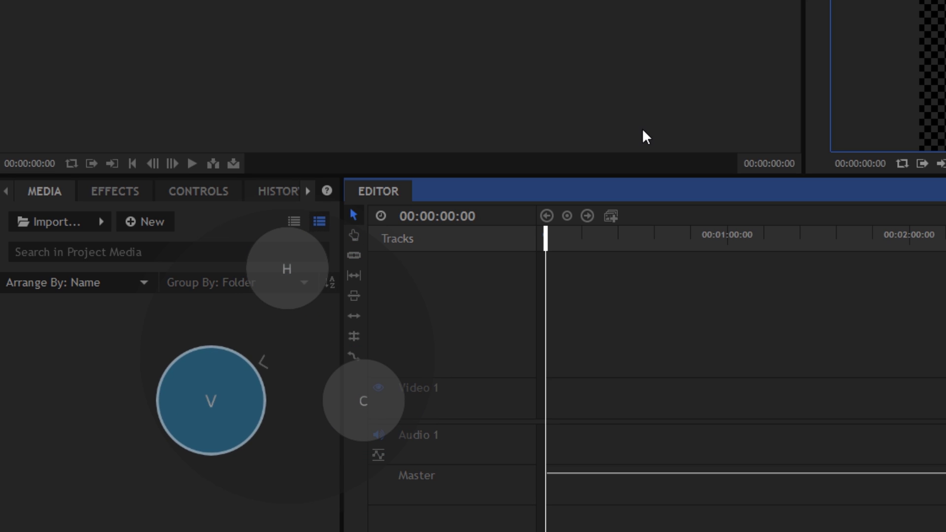
key(h)
key(c)
key(h)
key(v)
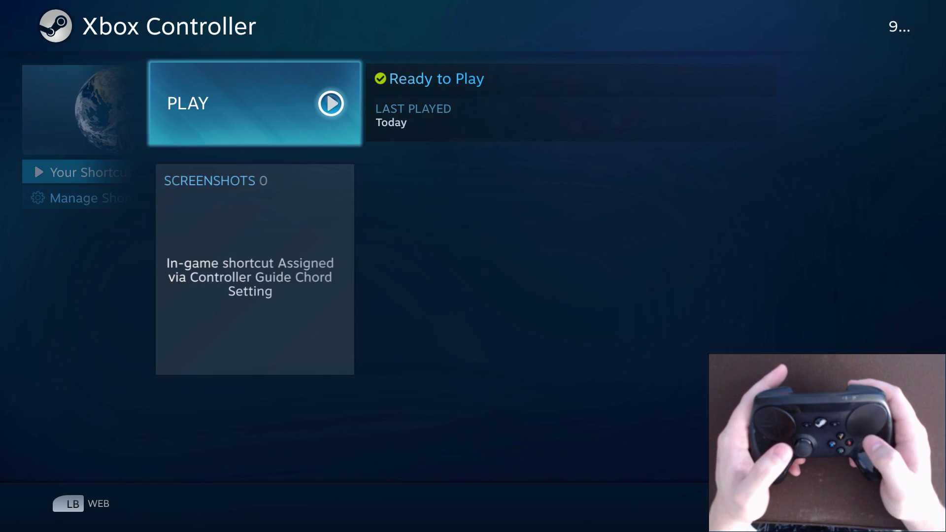
Step: Switch to GOG Galaxy with Alt+Tab and launch Bastion
key(alt+Tab)
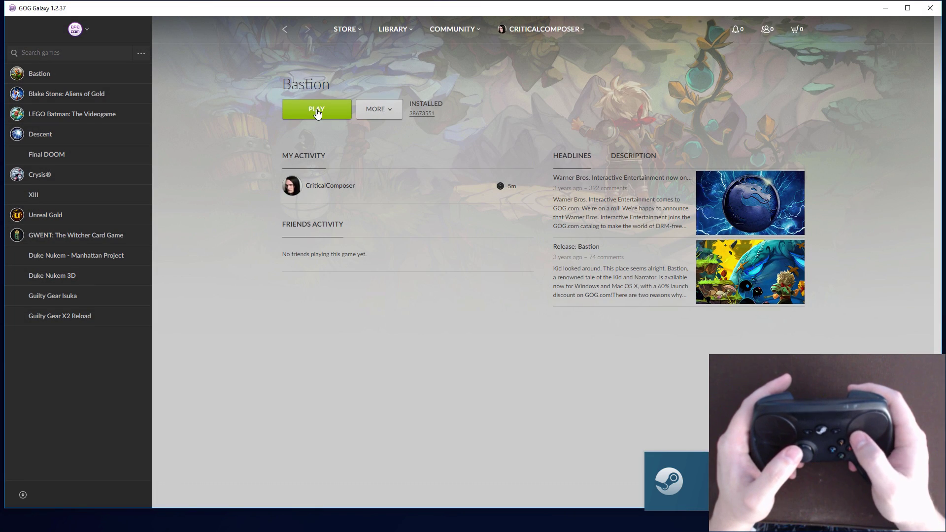
click(317, 110)
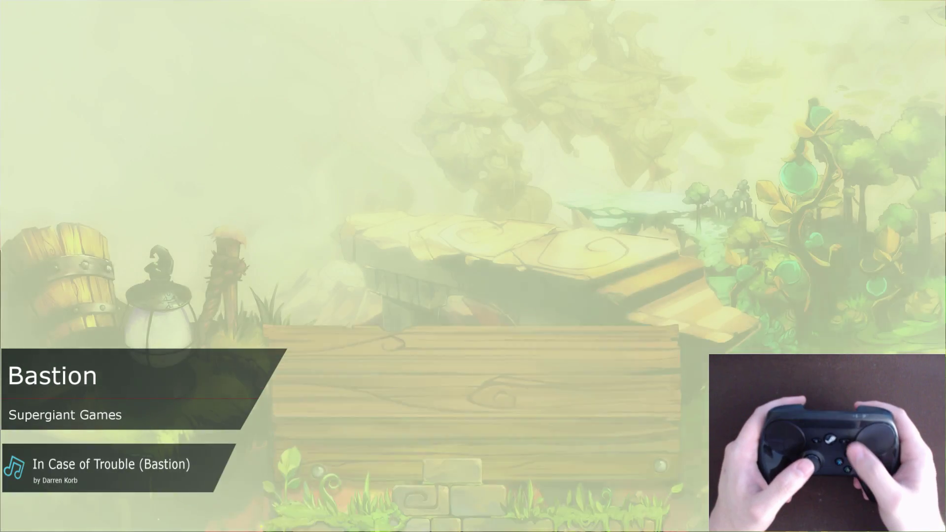
Step: Browse Bastion's main menu, looking into the new-game difficulty modes and Help & Options
key(Down)
key(Down)
key(Down)
key(Up)
key(Up)
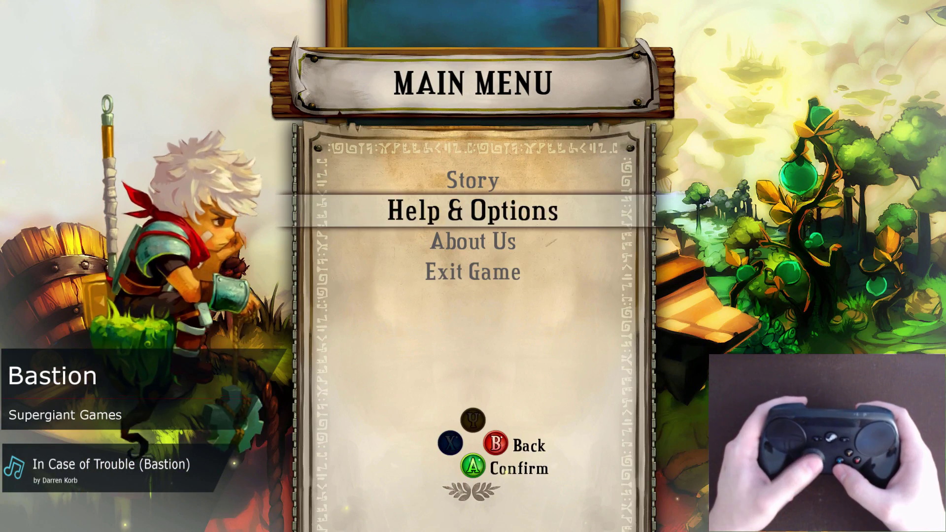
key(Up)
key(Down)
key(Down)
key(Down)
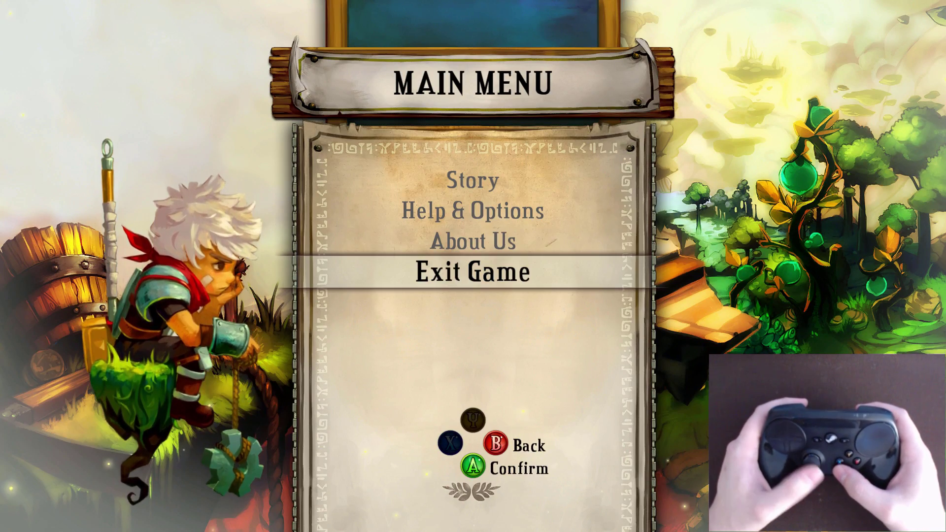
key(Up)
key(Up)
key(Up)
key(Return)
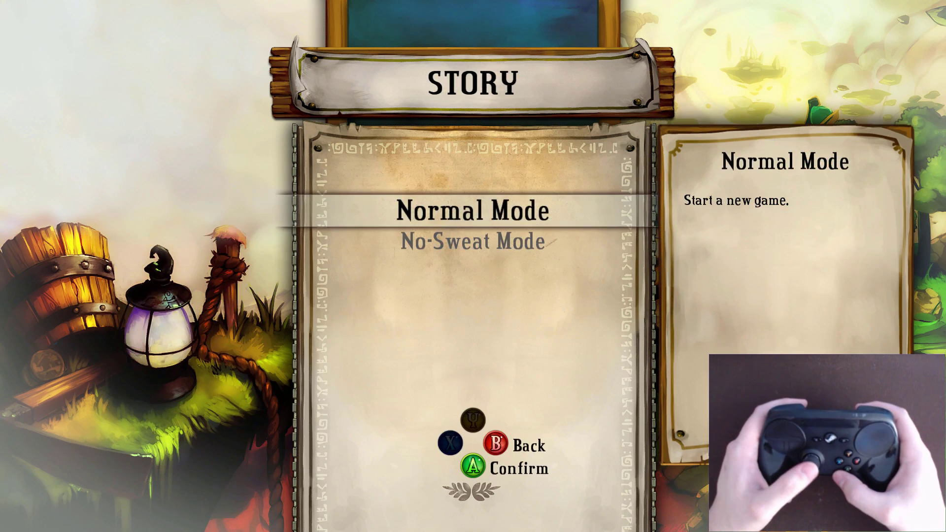
key(Escape)
key(Down)
key(Return)
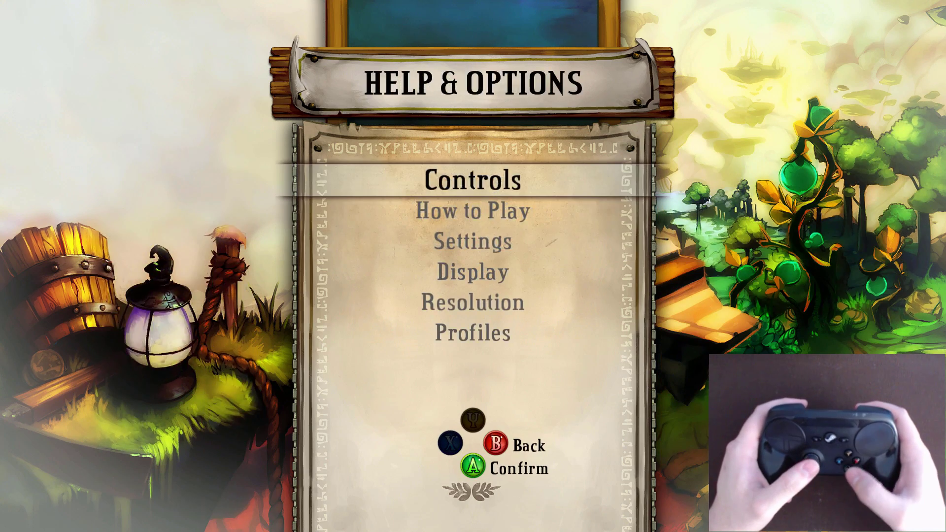
key(Escape)
key(Down)
key(Down)
key(Up)
key(Up)
Step: Review No-Sweat and Normal modes again, then launch Blake Stone: Aliens of Gold from GOG Galaxy
key(Up)
key(Return)
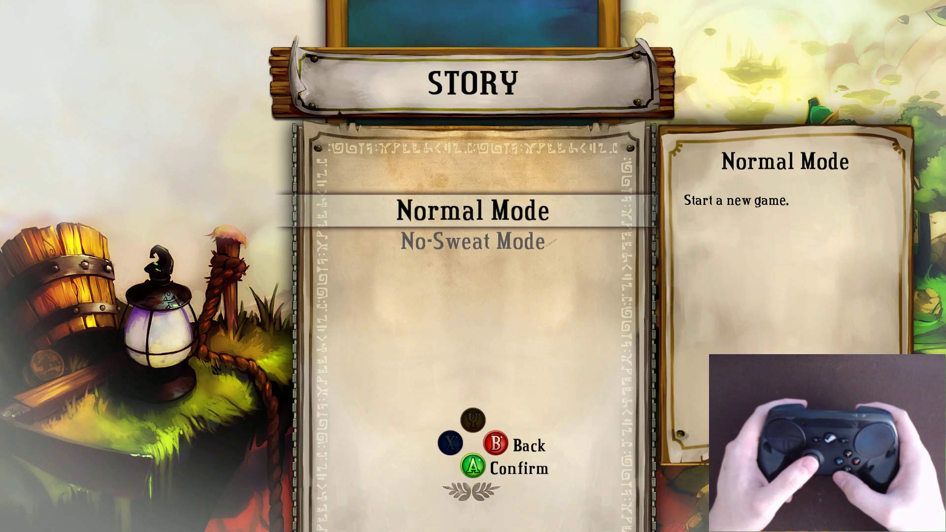
key(Down)
key(Up)
key(Down)
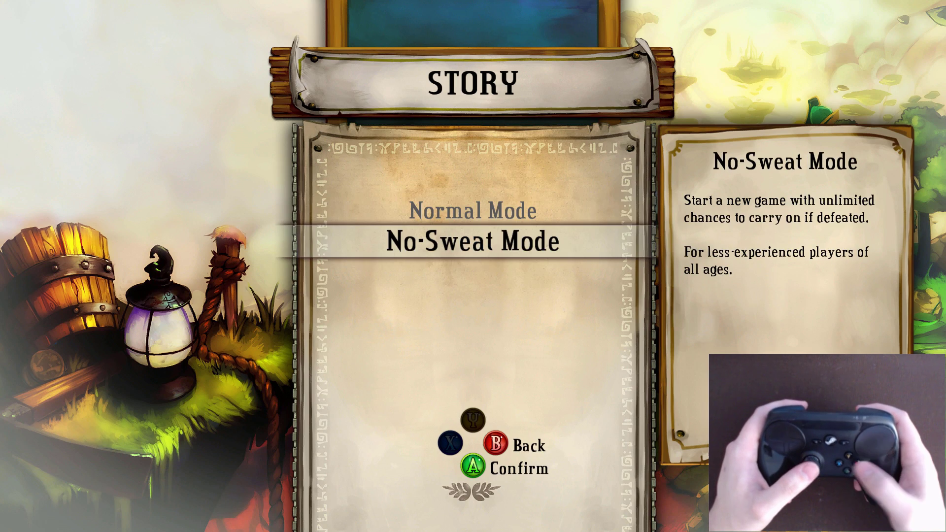
key(Escape)
key(Down)
key(Down)
key(Down)
key(Down)
key(Down)
key(Up)
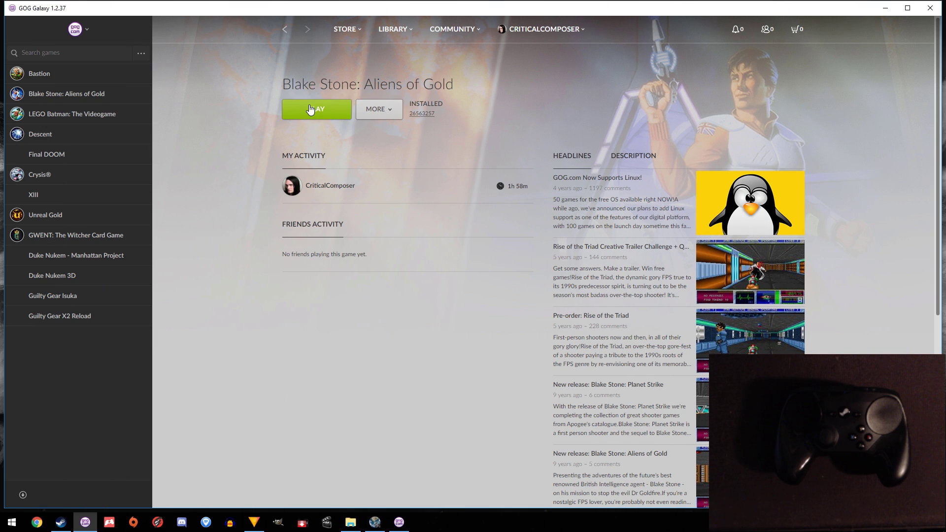
click(313, 107)
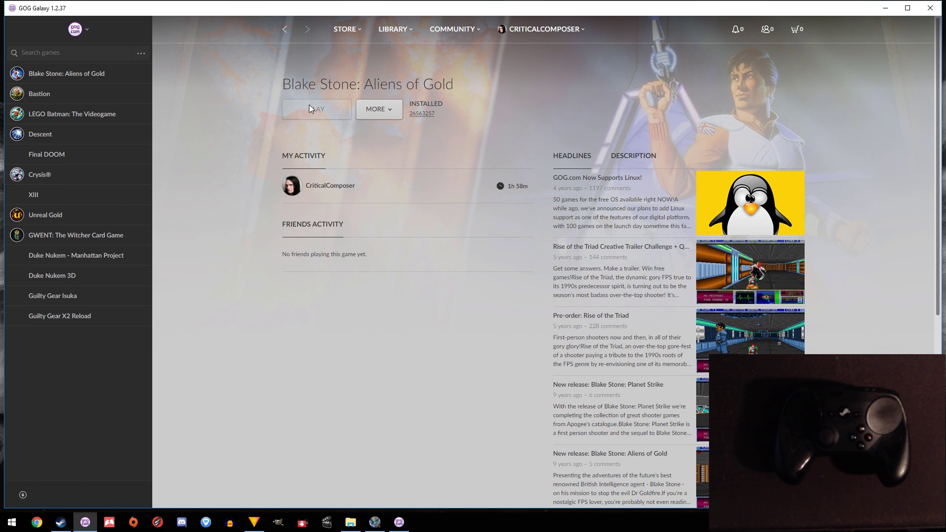
Step: Start a new Blake Stone mission with a difficulty level, shoot the first enemy, and select weapon 1
key(Up)
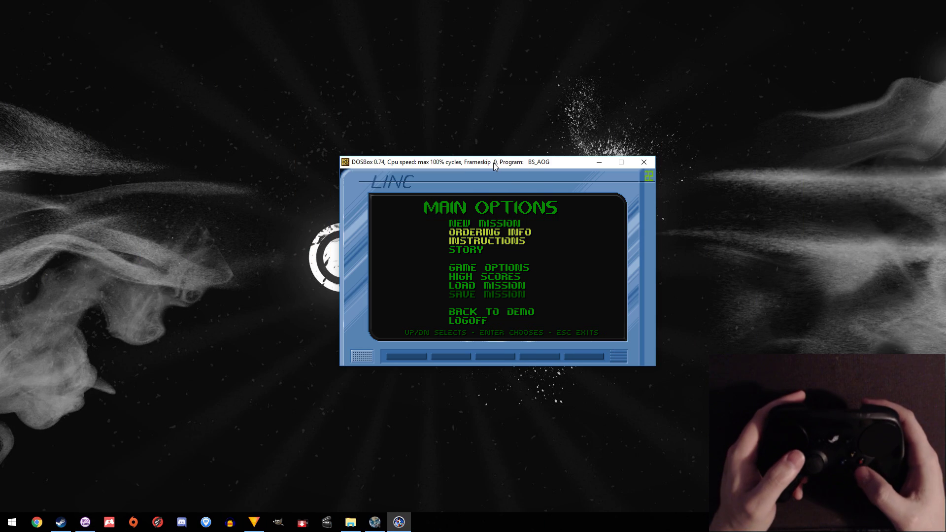
key(Return)
key(Return)
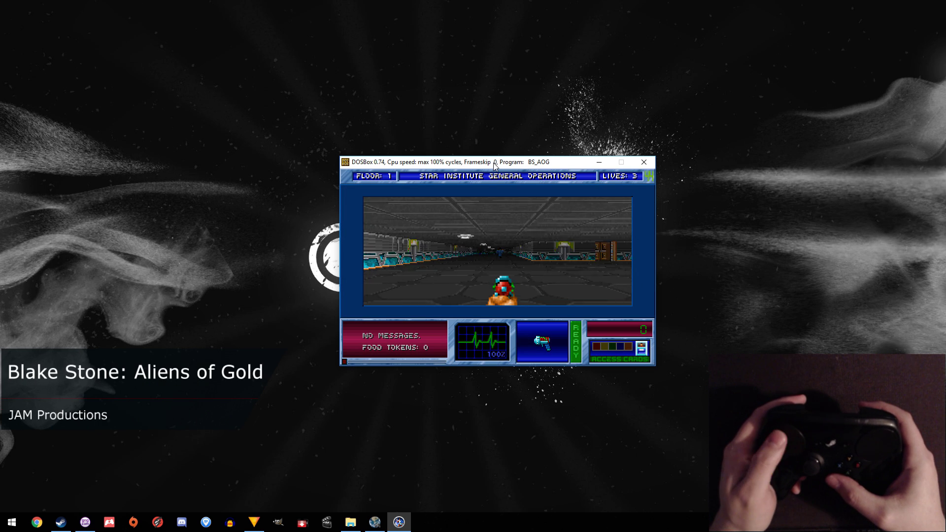
key(Left)
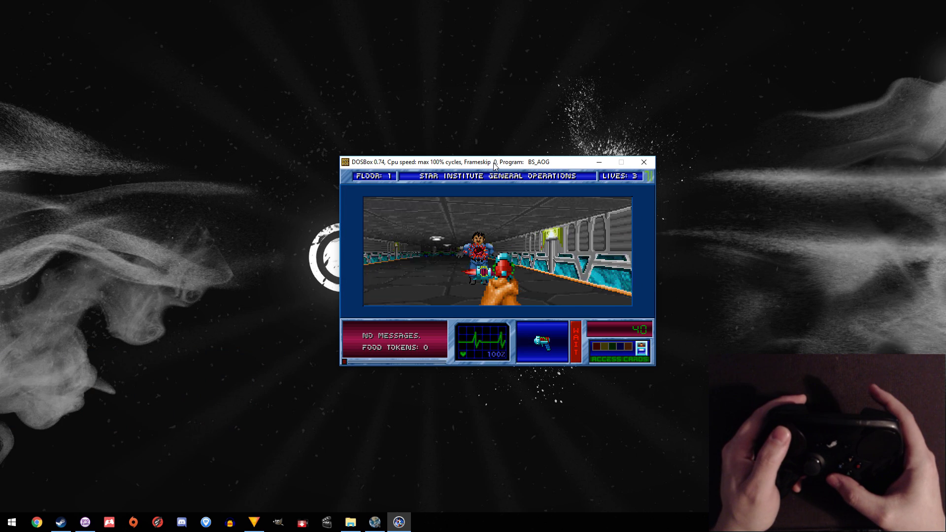
key(ctrl)
key(1)
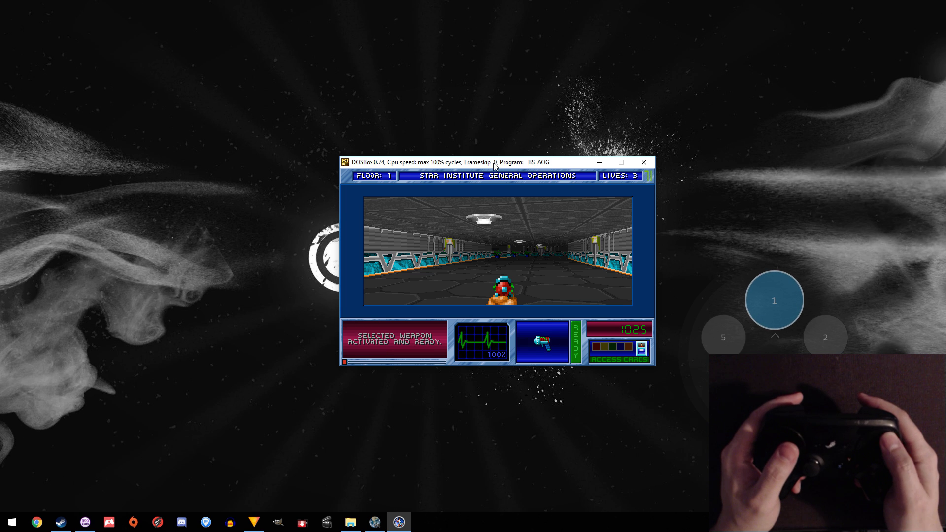
Step: Turn down the corridor, shoot the doctor, grab the energy pack, and question the informant
key(Left)
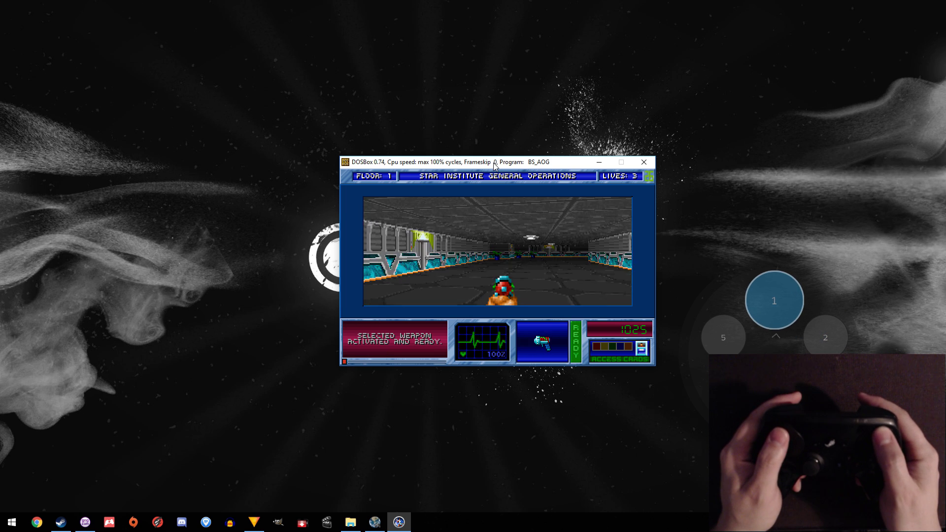
key(Left)
key(Left)
key(2)
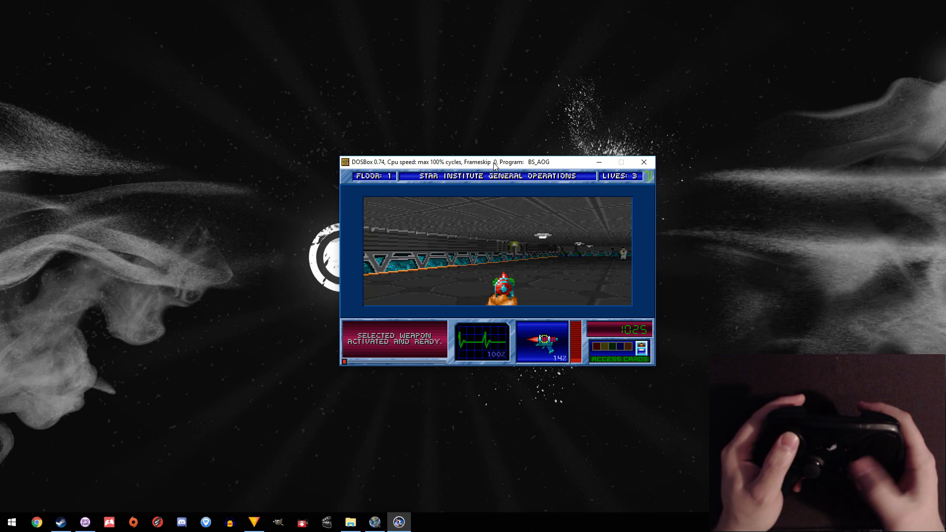
key(ctrl)
key(Left)
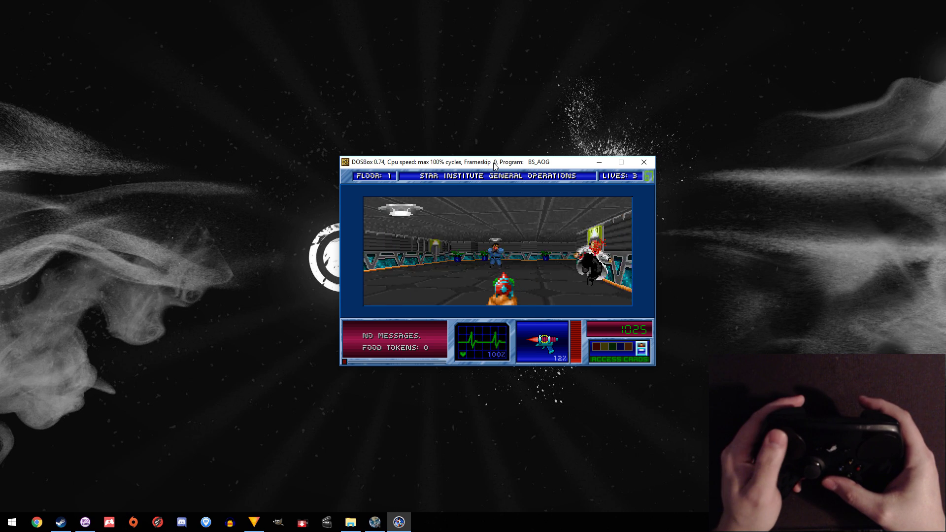
key(Up)
key(Left)
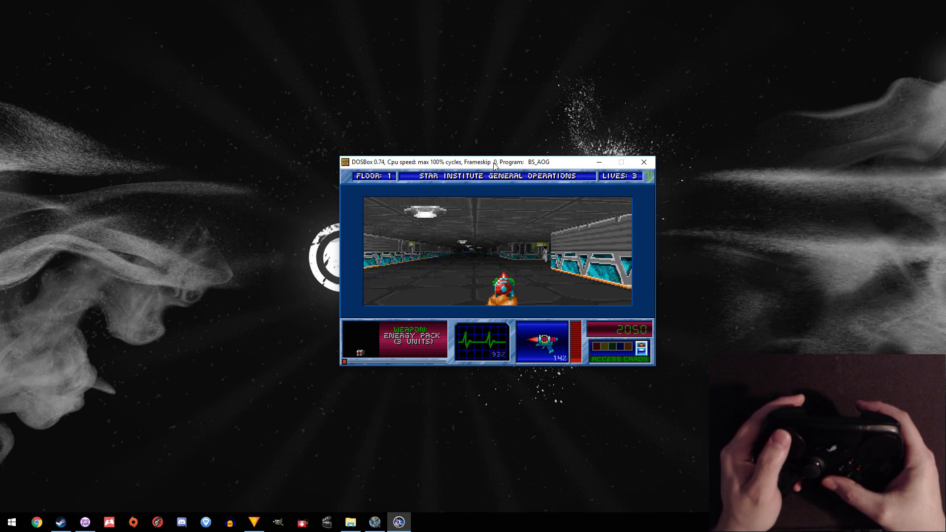
key(Right)
key(Left)
key(space)
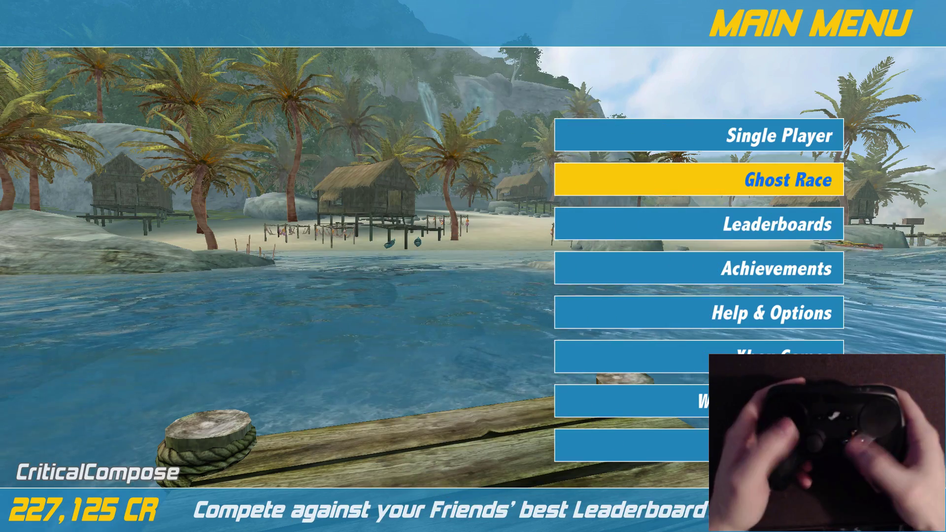
Step: Move down Hydro Thunder's Main Menu to Leaderboards, then switch to the GloSC overlay and browse its shortcut options
key(Down)
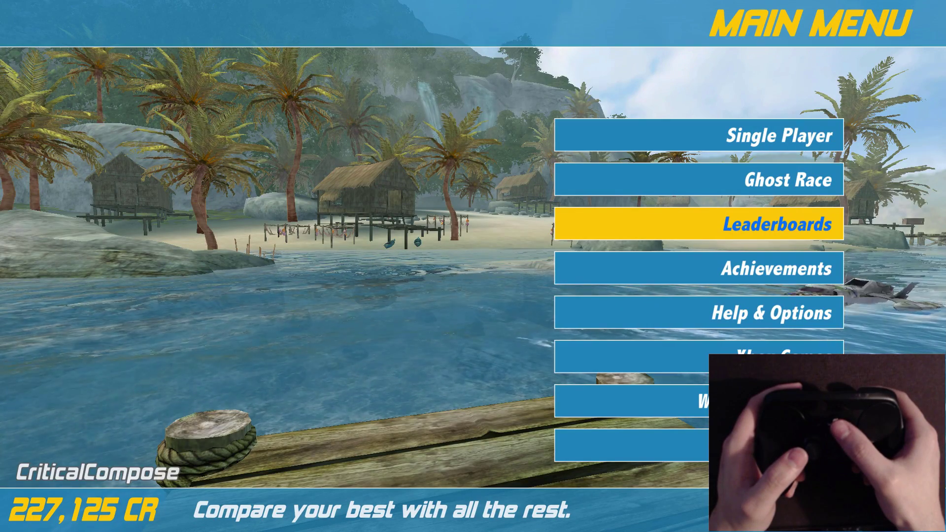
key(alt+Tab)
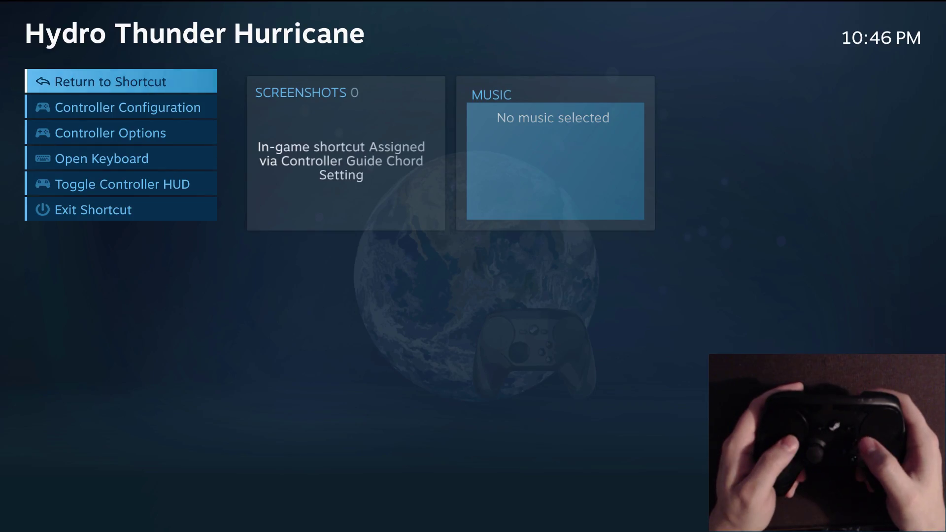
key(Down)
key(Down)
key(Down)
key(Up)
key(Up)
key(Up)
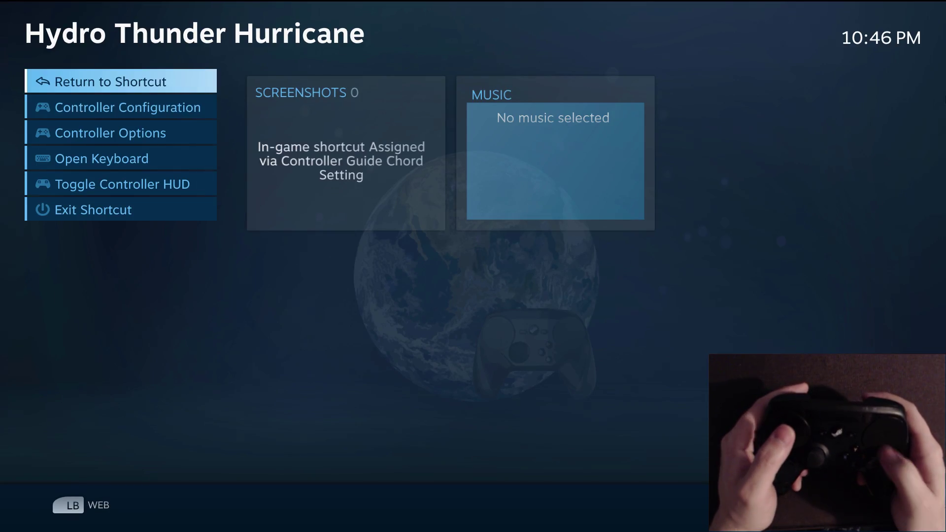